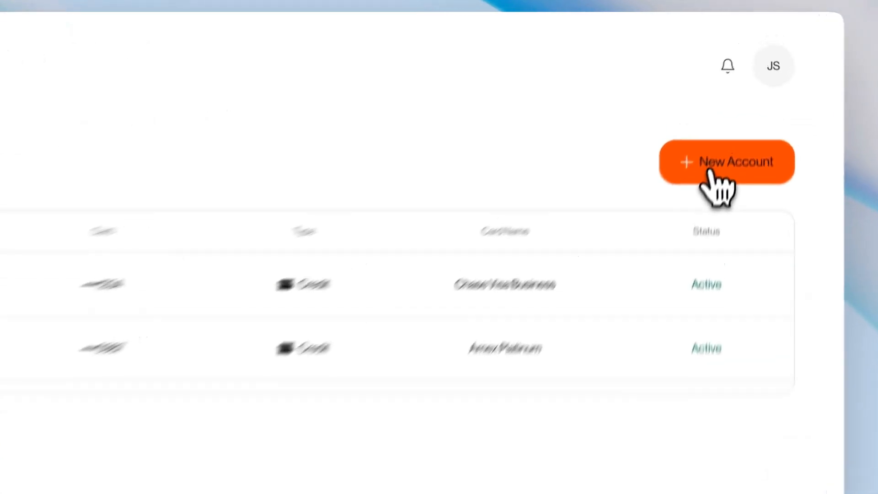
Start a new card for manual statement uploads, assigning the listed cardholder and the Credit Card type.
{"action": "left_click", "coordinate": [708, 170]}
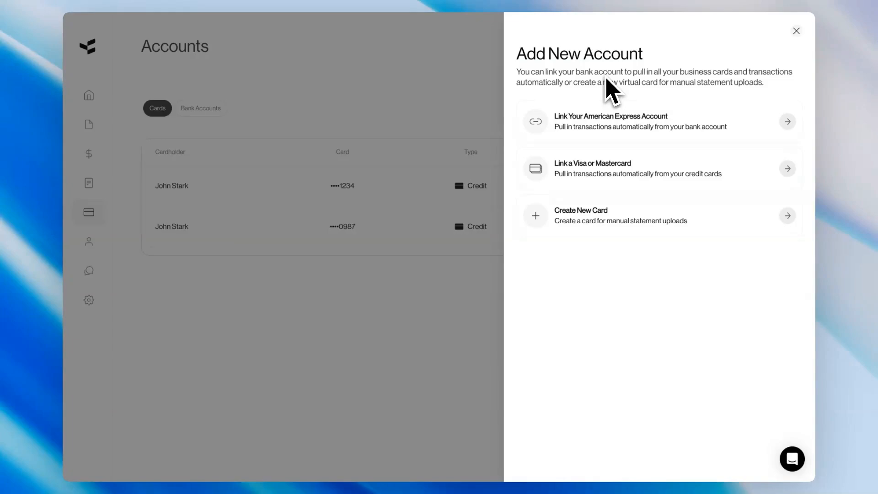
{"action": "left_click", "coordinate": [600, 228]}
{"action": "left_click", "coordinate": [584, 224]}
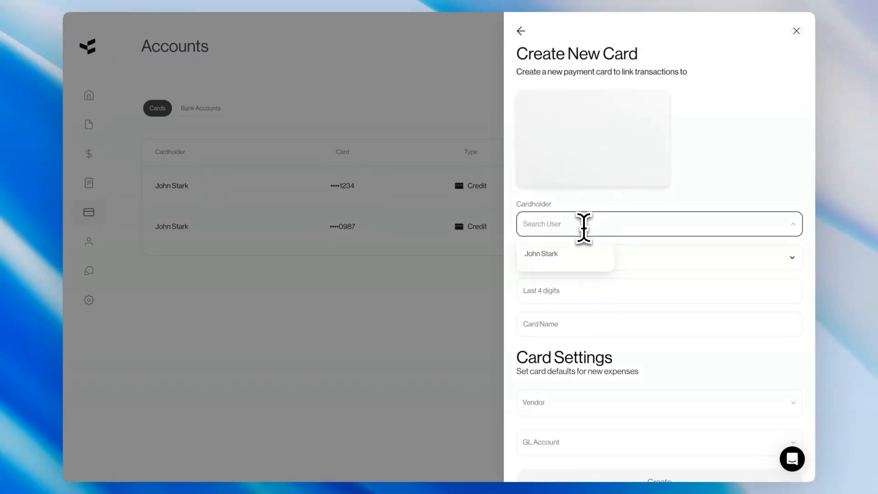
{"action": "left_click", "coordinate": [578, 252]}
{"action": "left_click", "coordinate": [558, 258]}
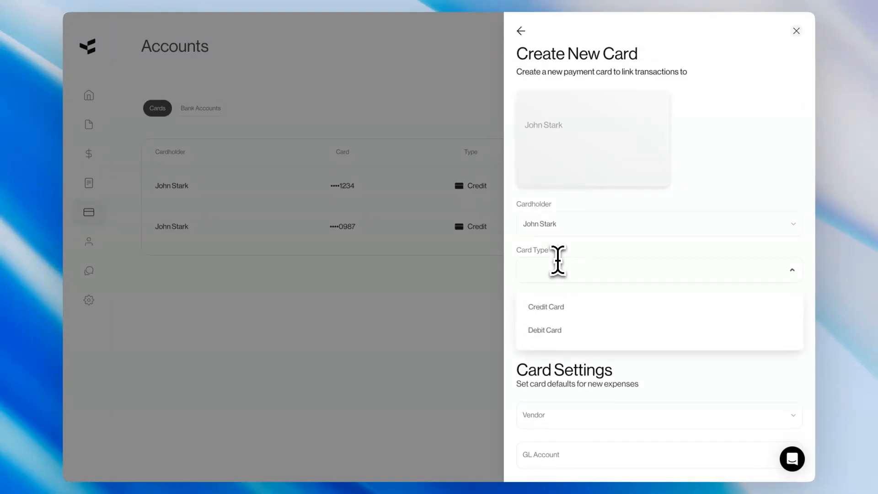
{"action": "left_click", "coordinate": [555, 316]}
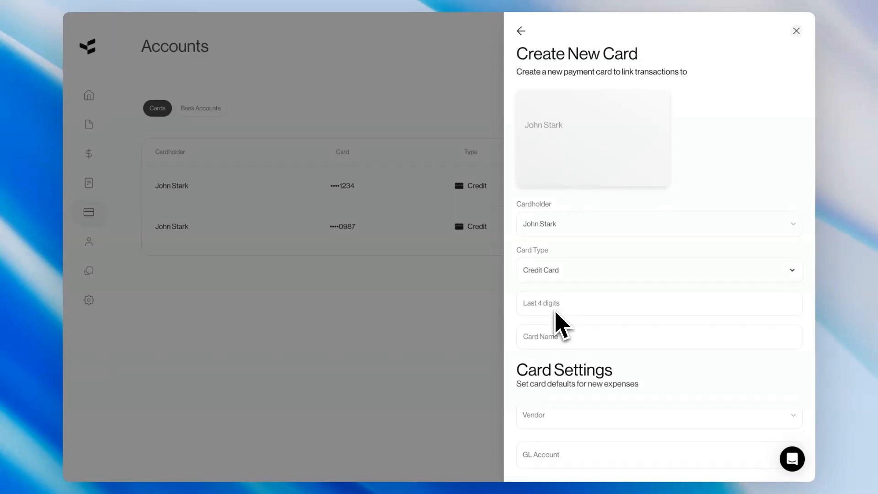
Fill in the card's last four digits and the card name Amex Platinum, and close the form without creating the card.
{"action": "type", "text": "2352"}
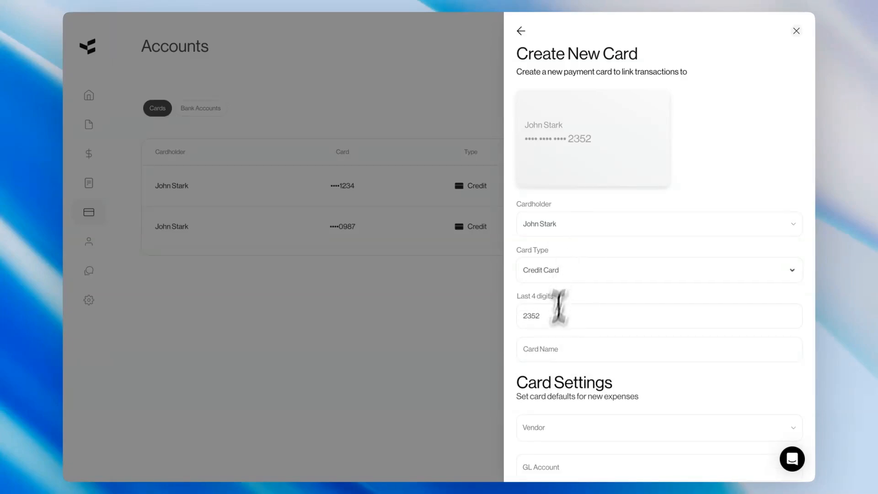
{"action": "left_click", "coordinate": [547, 352]}
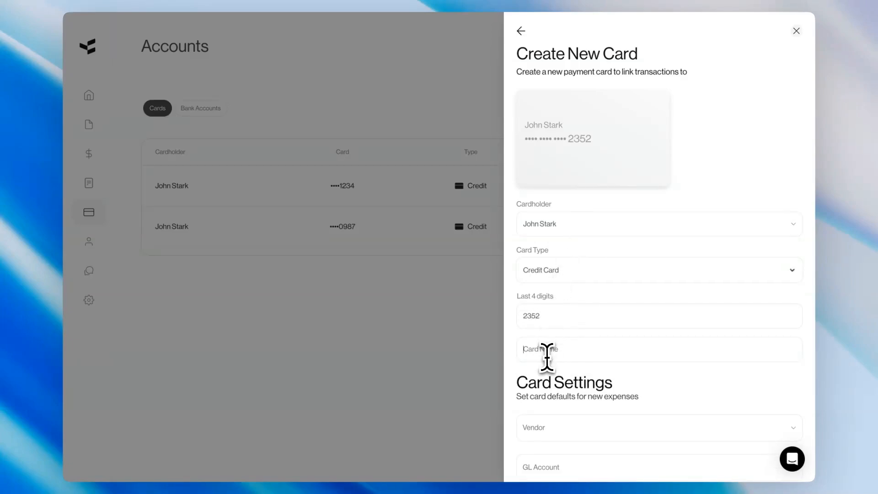
{"action": "type", "text": "Amex Platinum"}
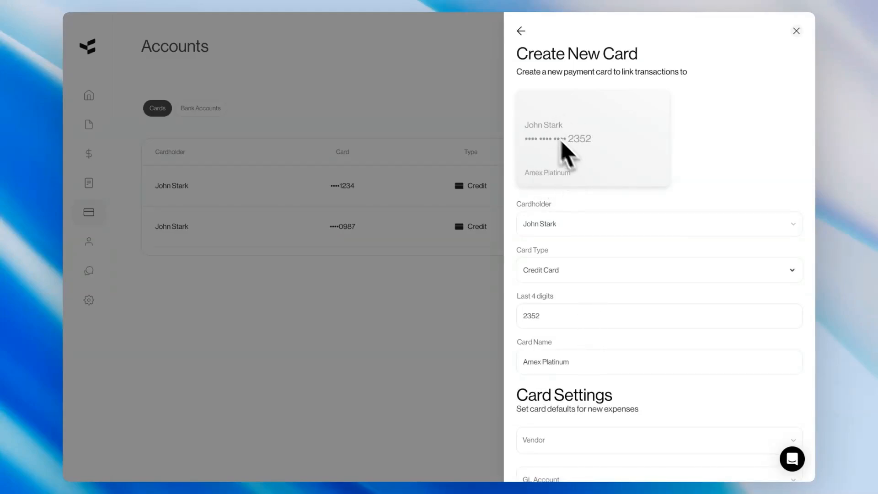
{"action": "scroll", "coordinate": [579, 168], "scroll_direction": "down", "scroll_amount": 3}
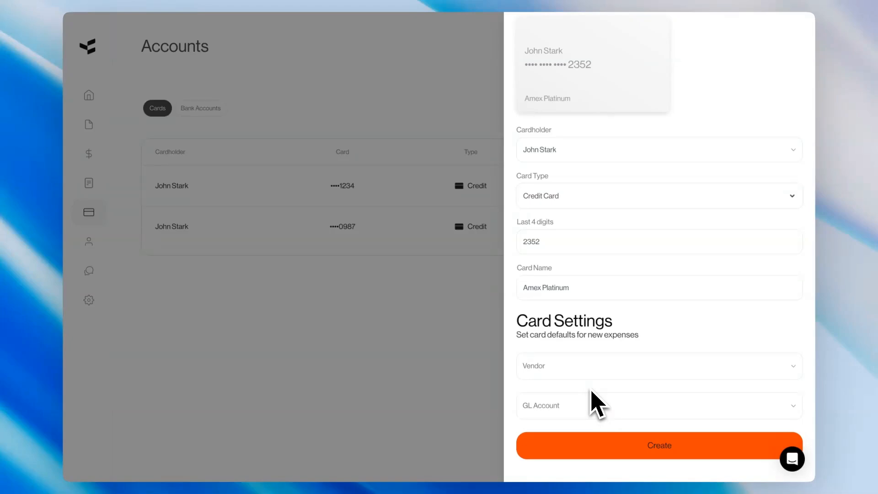
{"action": "scroll", "coordinate": [594, 389], "scroll_direction": "up", "scroll_amount": 2}
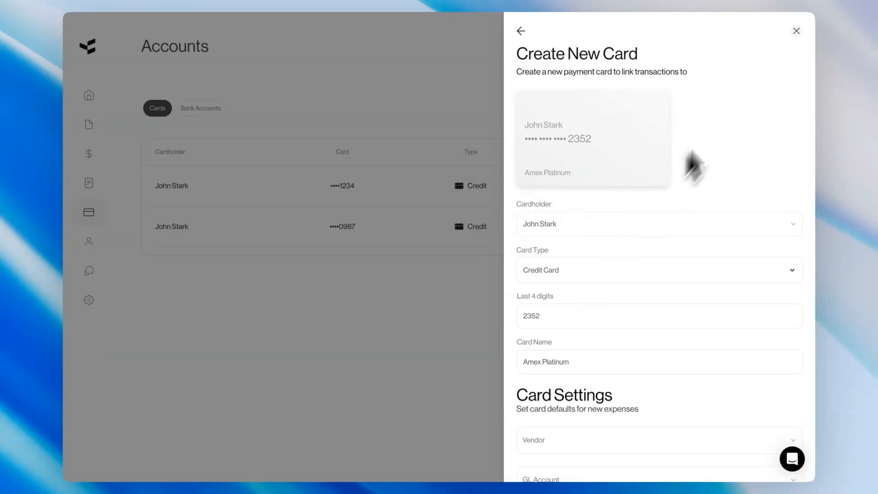
{"action": "left_click", "coordinate": [796, 31]}
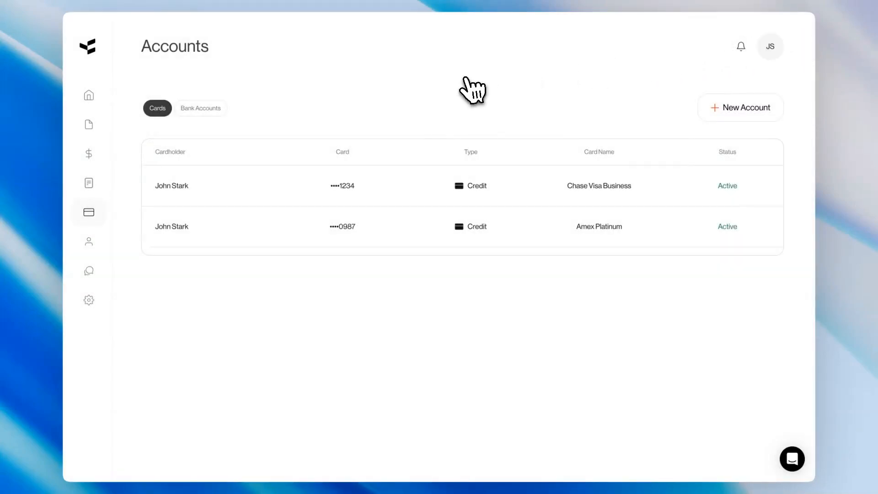
Download the XLSX template for importing transactions from the Transactions page and close the import form.
{"action": "mouse_move", "coordinate": [137, 100]}
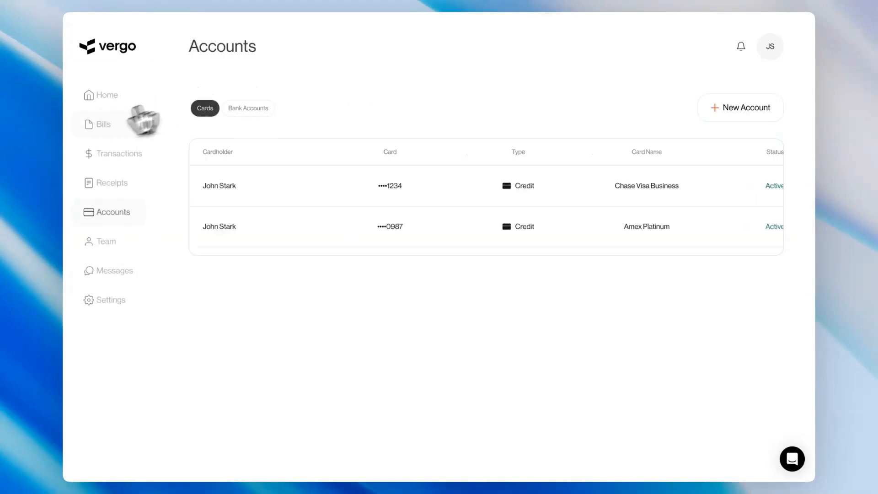
{"action": "left_click", "coordinate": [96, 156]}
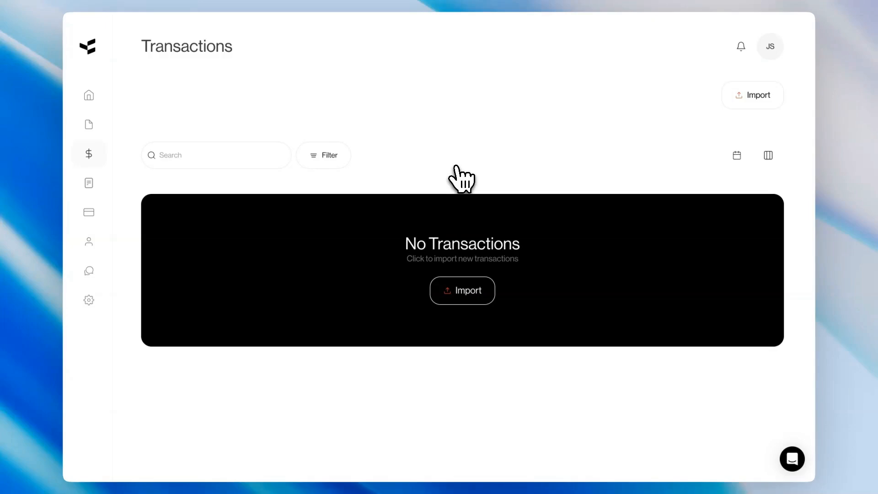
{"action": "left_click", "coordinate": [743, 101]}
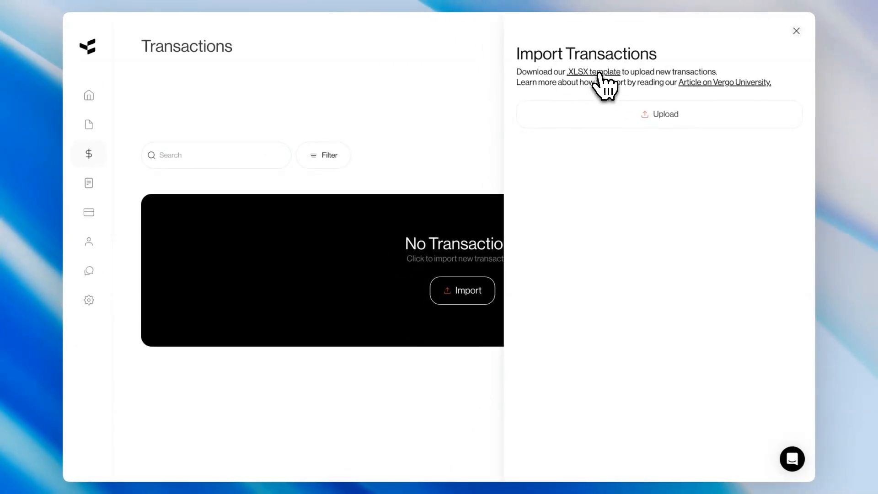
{"action": "left_click", "coordinate": [600, 74]}
{"action": "left_click", "coordinate": [797, 31]}
Switch to Finder, open Vergo statement template.xlsx from Downloads in Excel, and tile its window to the right half of the desktop.
{"action": "key", "text": "super+Tab"}
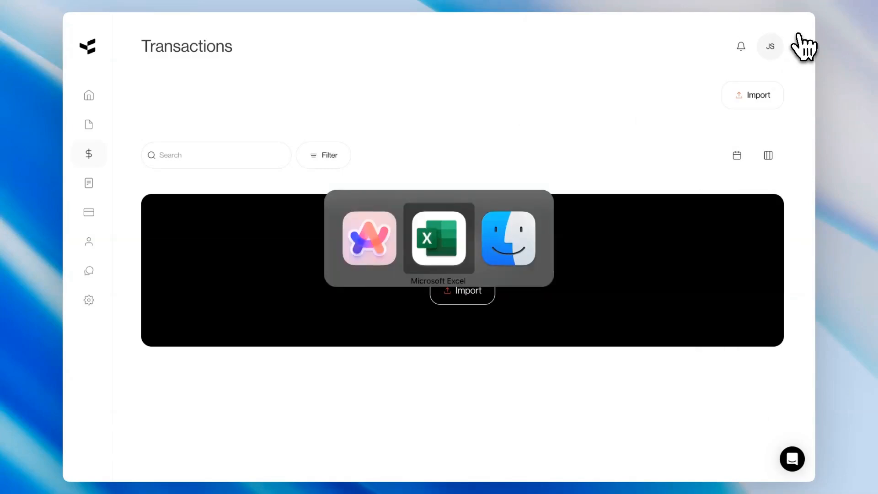
{"action": "key", "text": "super+Tab"}
{"action": "left_click", "coordinate": [346, 197]}
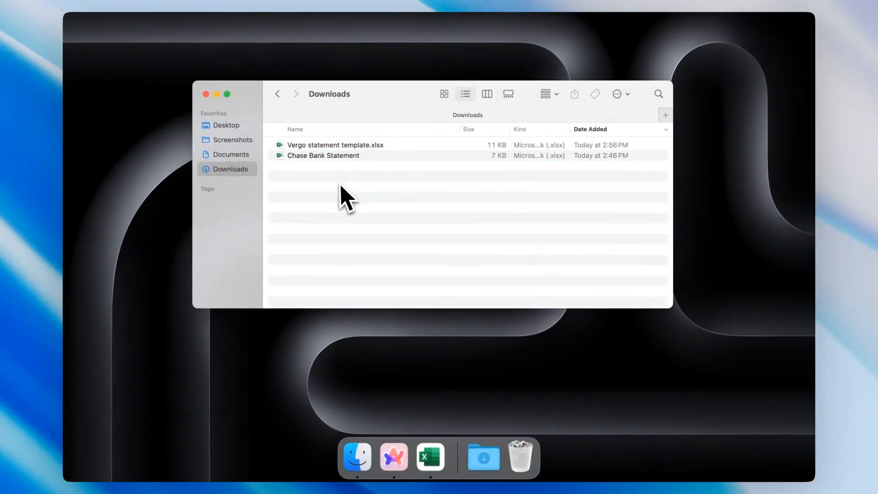
{"action": "left_click", "coordinate": [335, 158]}
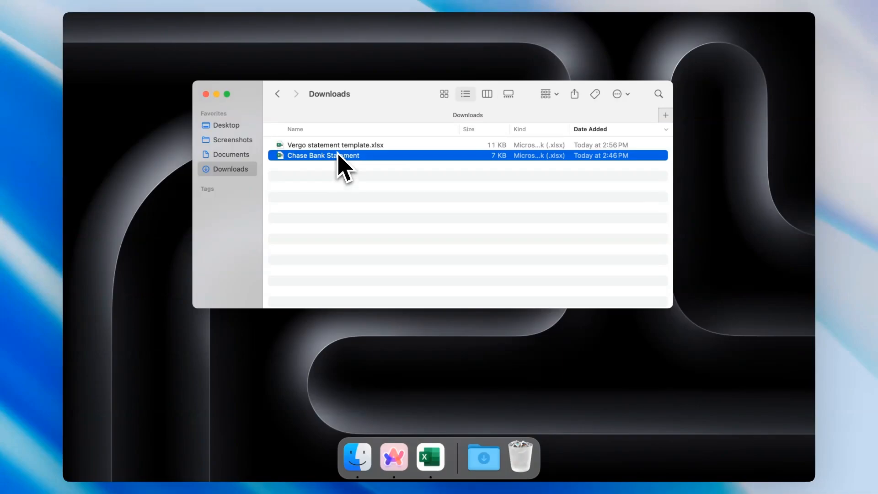
{"action": "double_click", "coordinate": [337, 146]}
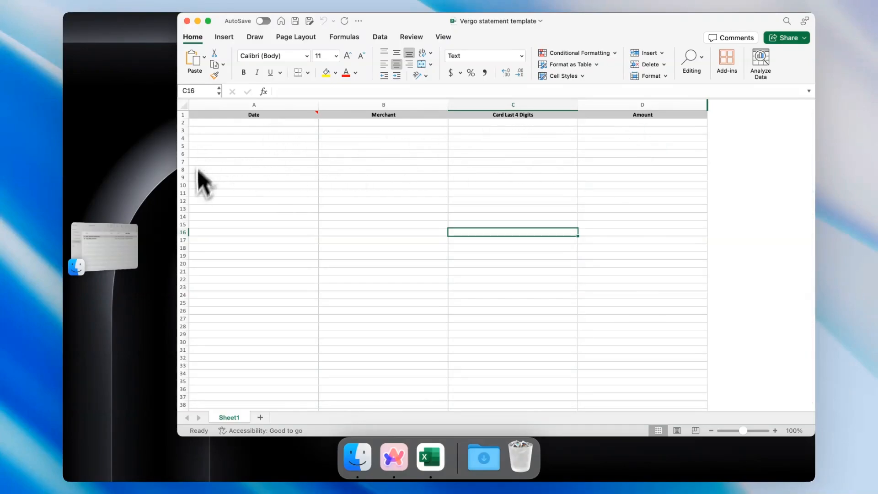
{"action": "key", "text": "ctrl+fn+Right"}
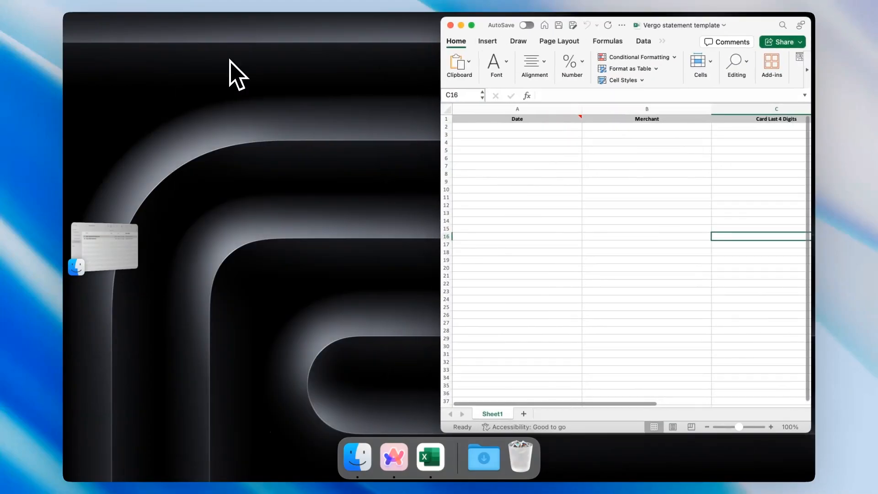
Open the Chase Bank Statement workbook from Downloads and tile it beside the template, giving the template the wider share.
{"action": "left_click", "coordinate": [128, 237]}
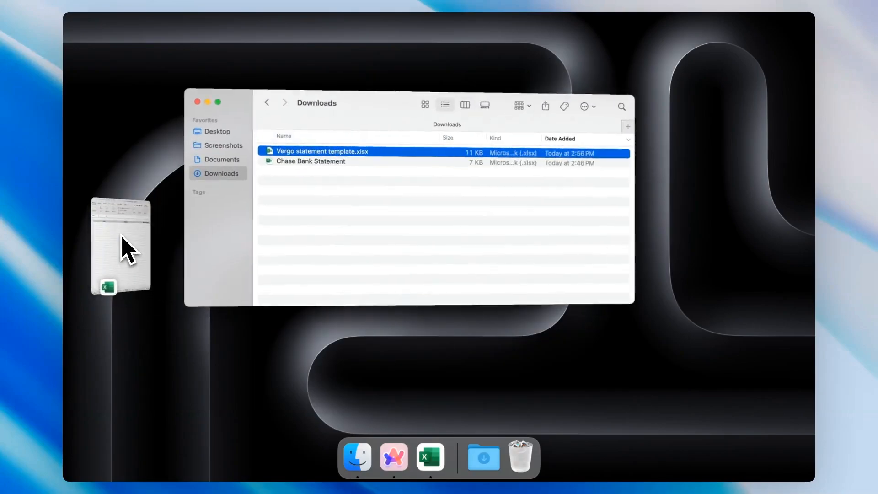
{"action": "double_click", "coordinate": [334, 158]}
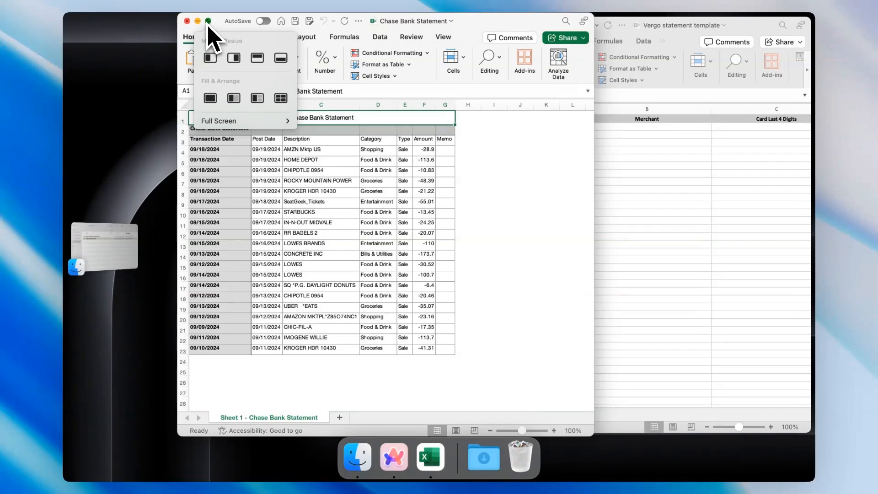
{"action": "left_click", "coordinate": [212, 58]}
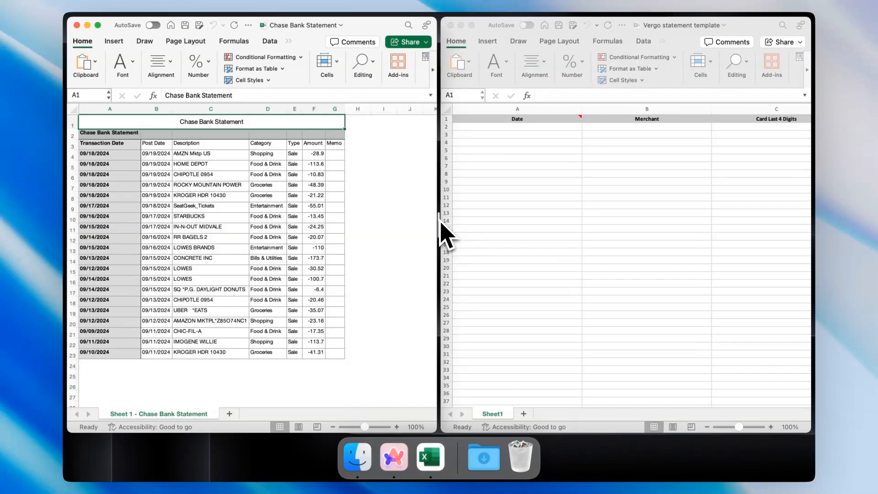
{"action": "left_click_drag", "start_coordinate": [439, 220], "coordinate": [358, 215]}
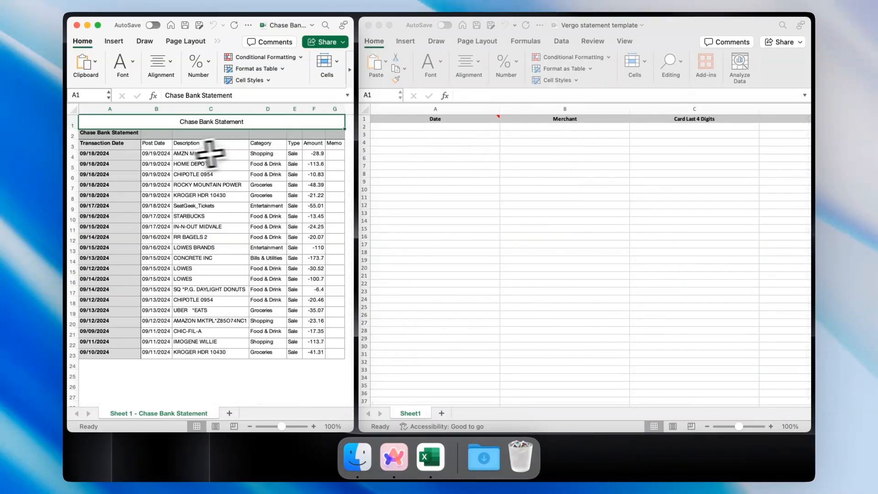
Copy the transaction dates in A4:A23 of the bank statement and paste them as values into the template's Date column from A2.
{"action": "left_click", "coordinate": [112, 156]}
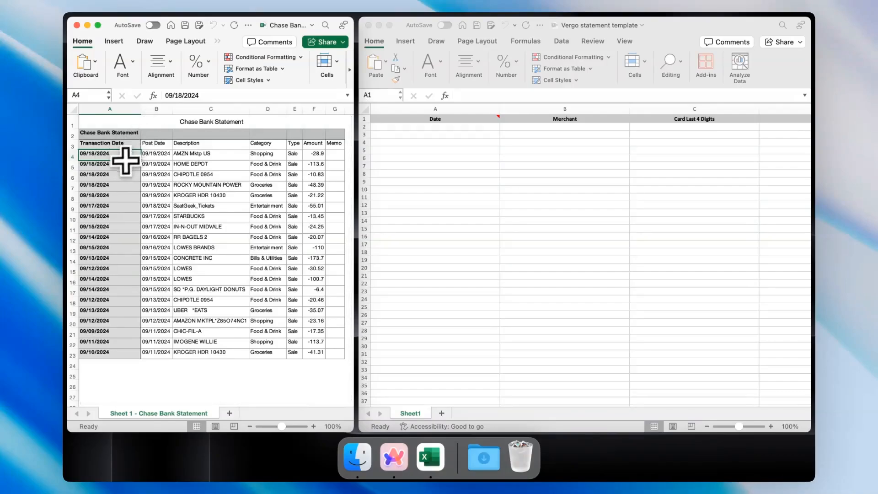
{"action": "left_click", "coordinate": [110, 353], "text": "shift"}
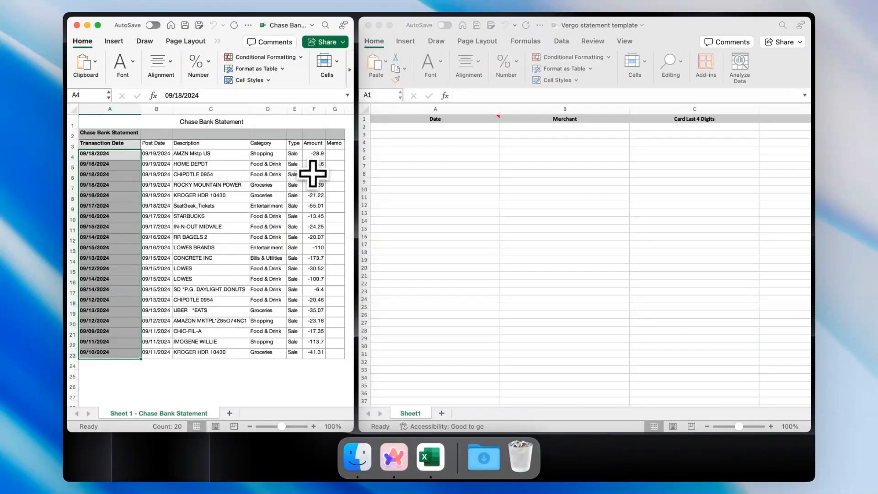
{"action": "key", "text": "super+c"}
{"action": "left_click", "coordinate": [446, 128]}
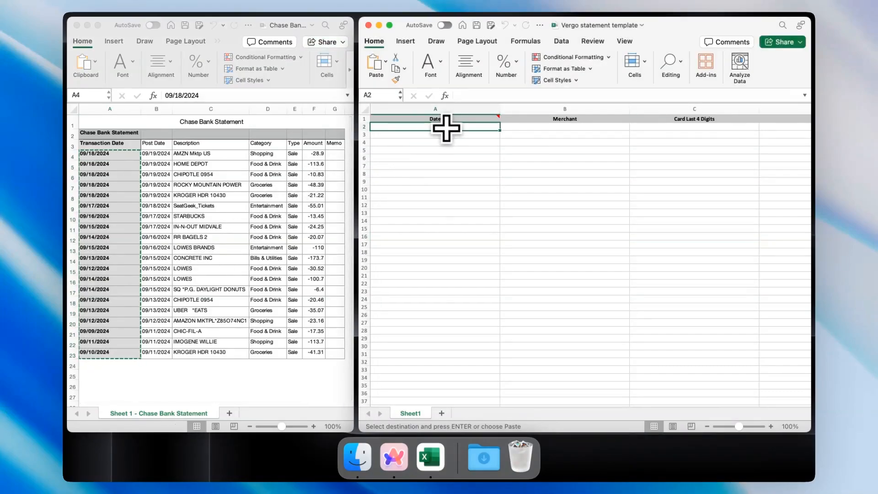
{"action": "right_click", "coordinate": [446, 128]}
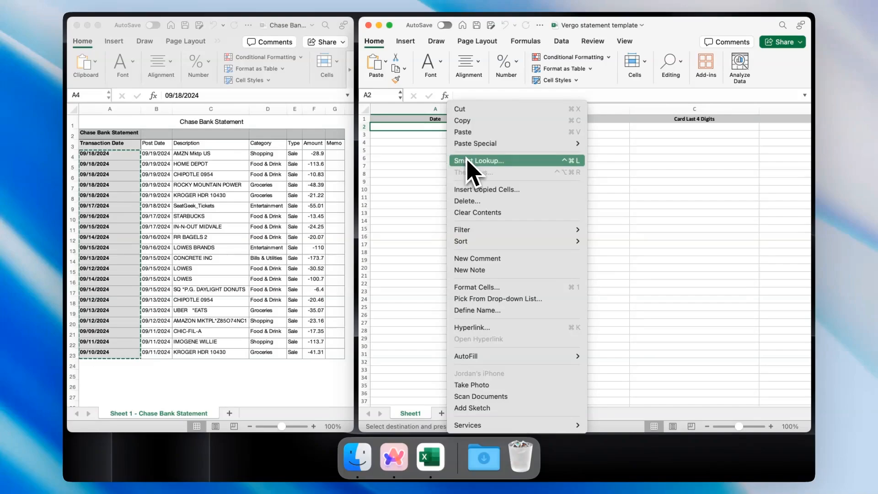
{"action": "mouse_move", "coordinate": [497, 147]}
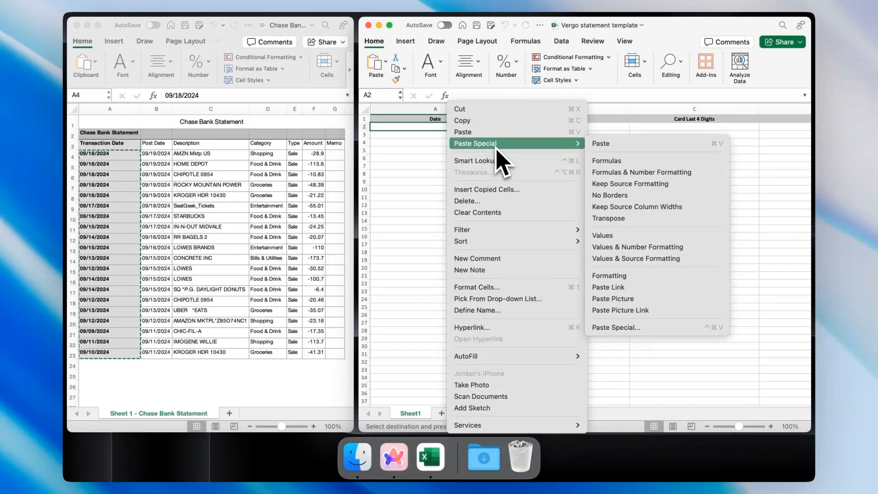
{"action": "left_click", "coordinate": [629, 236]}
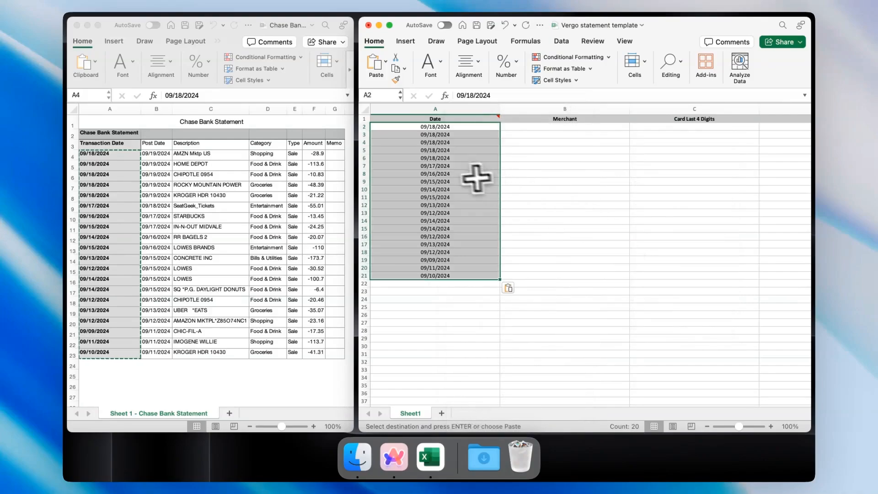
Copy the descriptions in C4:C23 of the bank statement and paste them into the template's Merchant column from B2.
{"action": "left_click", "coordinate": [212, 154]}
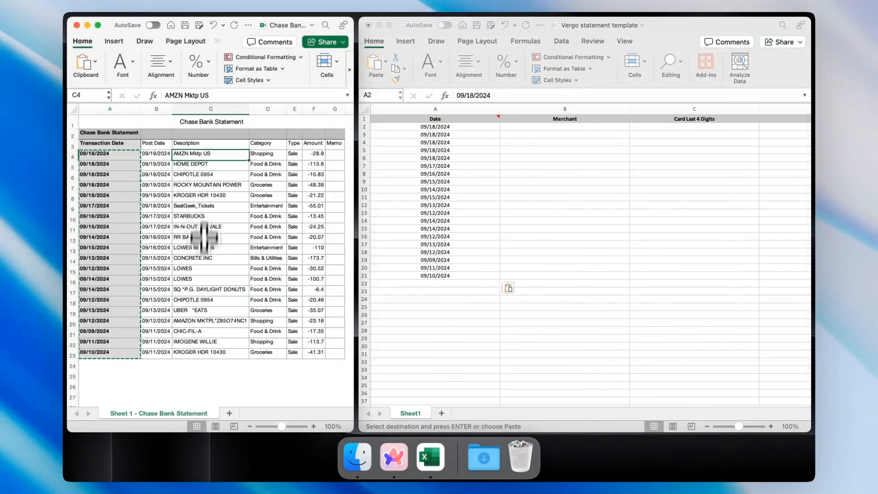
{"action": "left_click", "coordinate": [200, 355], "text": "shift"}
{"action": "key", "text": "super+c"}
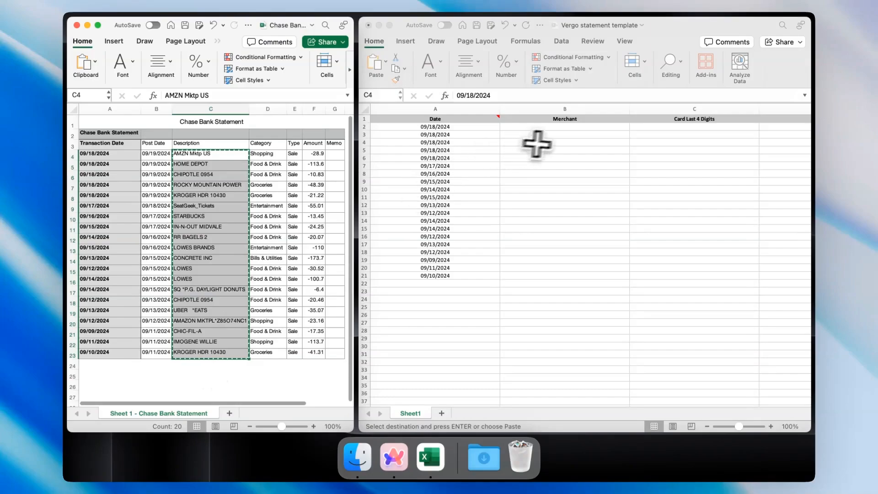
{"action": "left_click", "coordinate": [575, 131]}
{"action": "double_click", "coordinate": [574, 129]}
{"action": "right_click", "coordinate": [576, 130]}
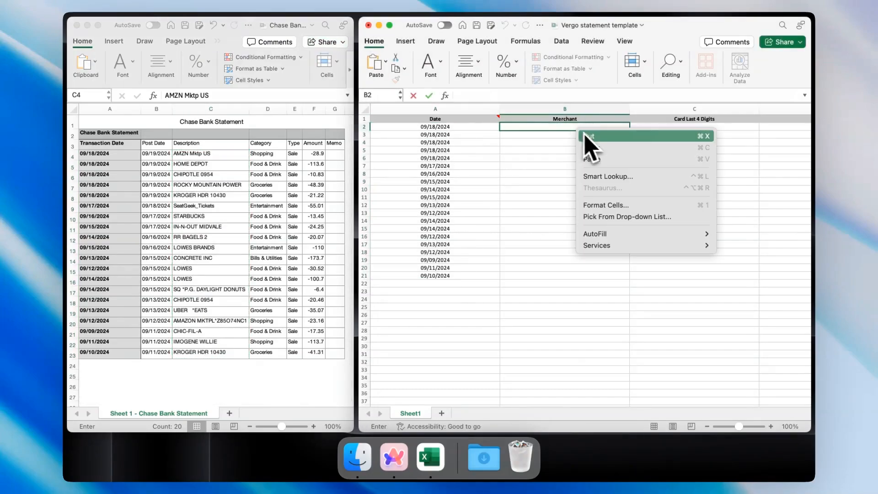
{"action": "left_click", "coordinate": [595, 158]}
Copy the amounts in F4:F23 of the bank statement and paste them as values into the template's Amount column from D2.
{"action": "scroll", "coordinate": [659, 160], "scroll_direction": "right", "scroll_amount": 3}
{"action": "left_click", "coordinate": [721, 130]}
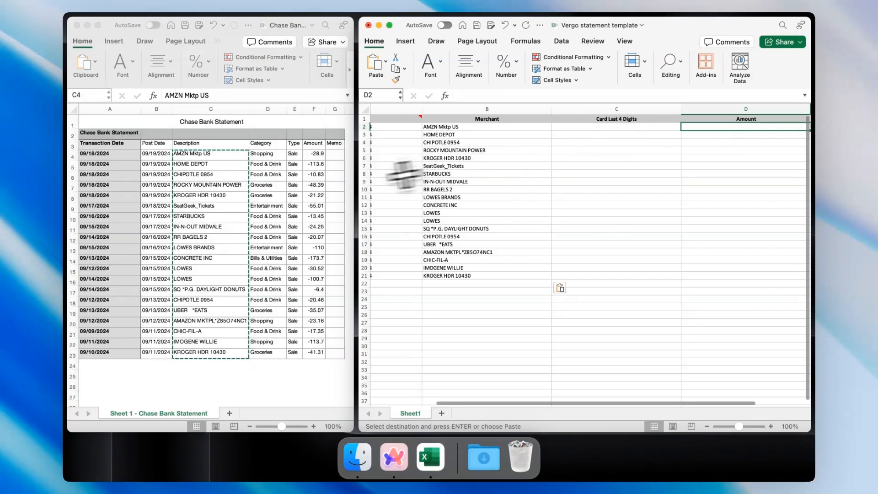
{"action": "left_click", "coordinate": [317, 158]}
{"action": "left_click", "coordinate": [317, 157]}
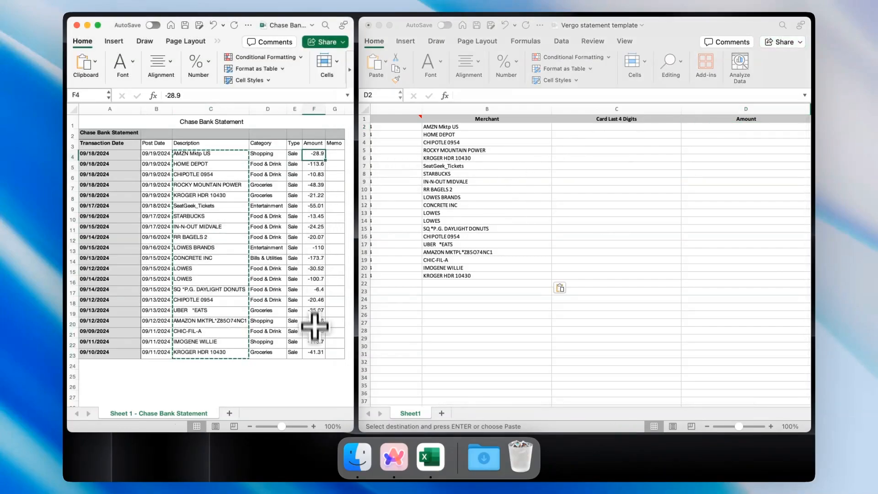
{"action": "left_click_drag", "start_coordinate": [315, 326], "coordinate": [314, 350]}
{"action": "key", "text": "super+c"}
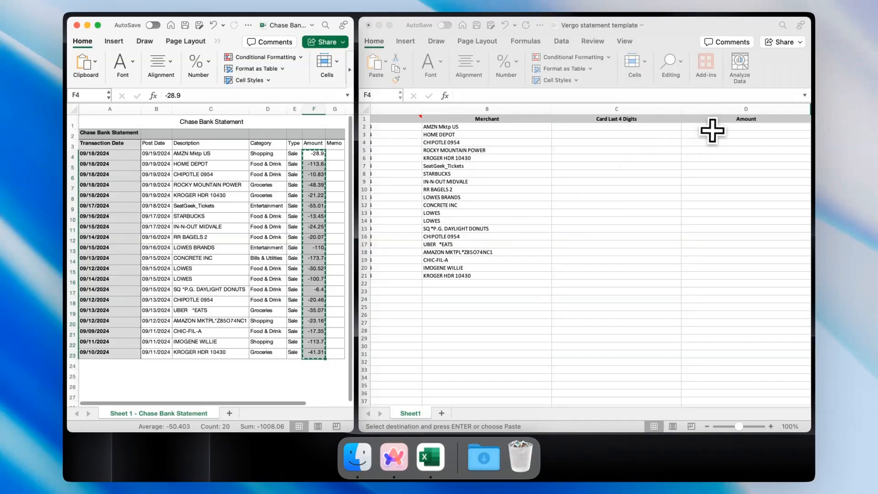
{"action": "left_click", "coordinate": [712, 131]}
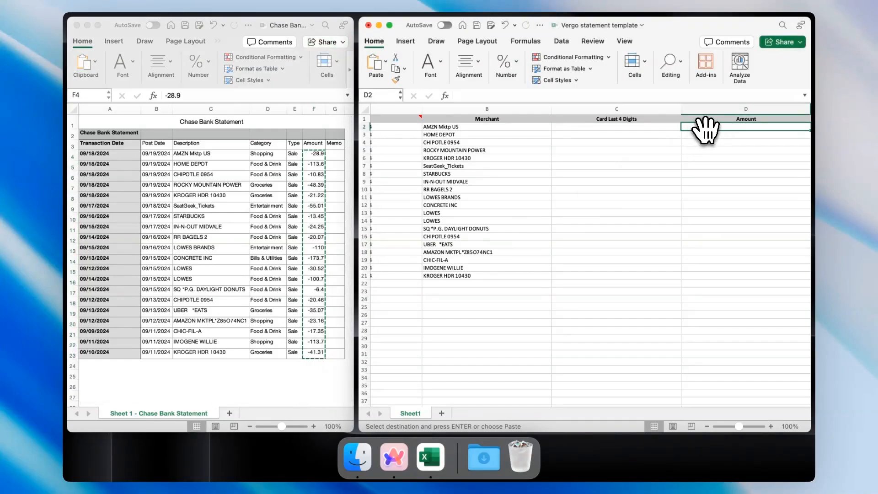
{"action": "right_click", "coordinate": [706, 126]}
{"action": "mouse_move", "coordinate": [669, 151]}
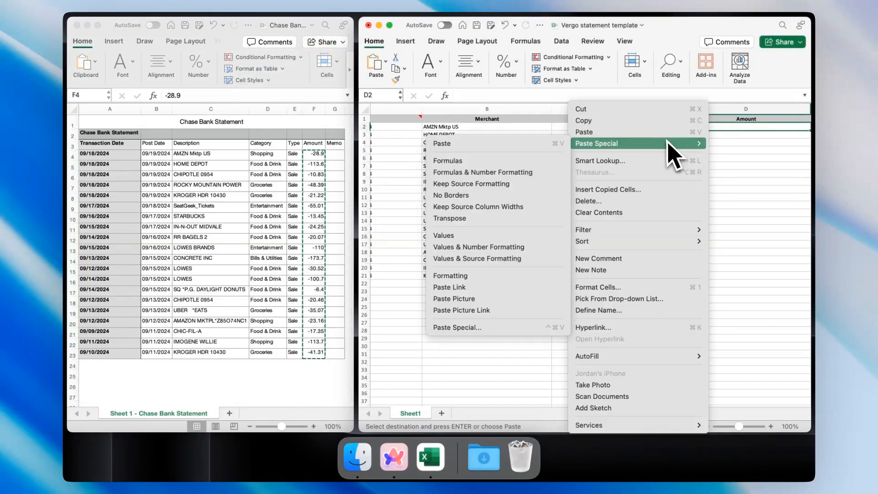
{"action": "left_click", "coordinate": [475, 236]}
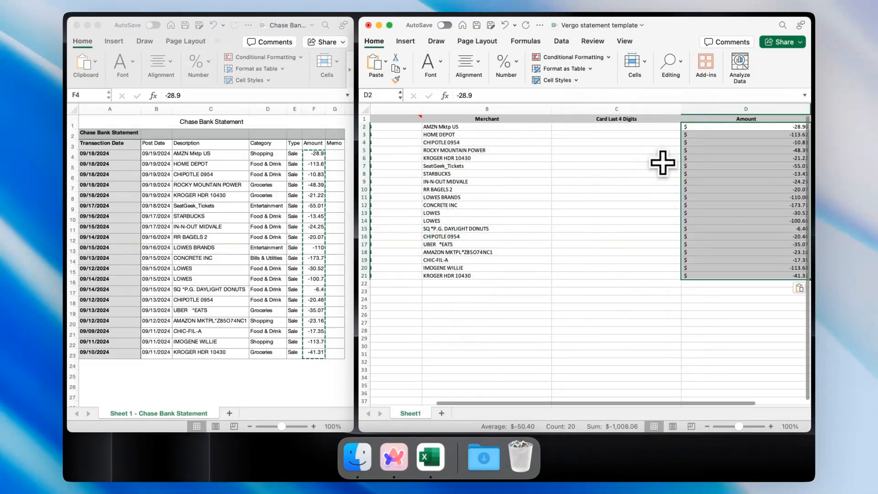
{"action": "left_click", "coordinate": [663, 164]}
{"action": "scroll", "coordinate": [663, 164], "scroll_direction": "left", "scroll_amount": 5}
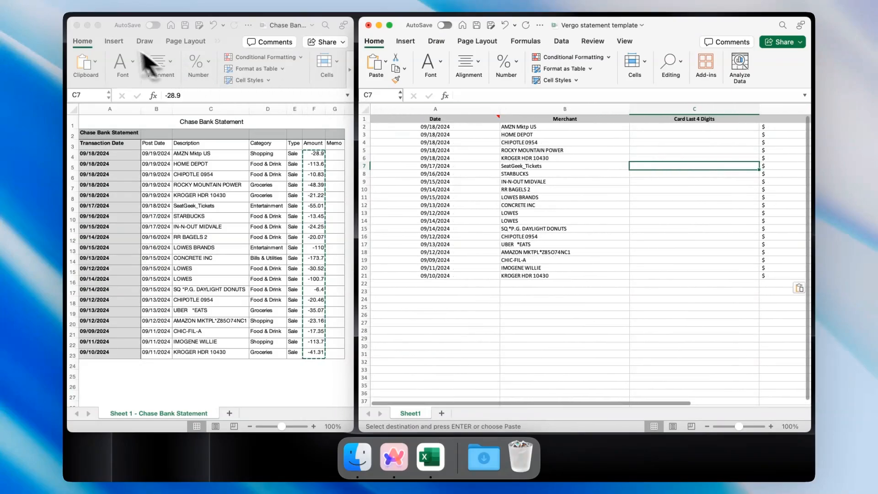
Close the Chase Bank Statement workbook and enlarge the template window so all four of its columns fit.
{"action": "left_click", "coordinate": [79, 27]}
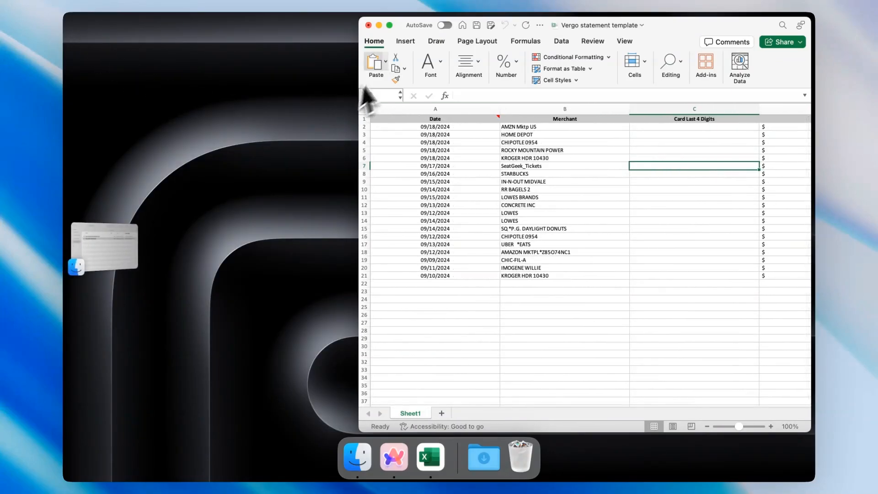
{"action": "mouse_move", "coordinate": [389, 25]}
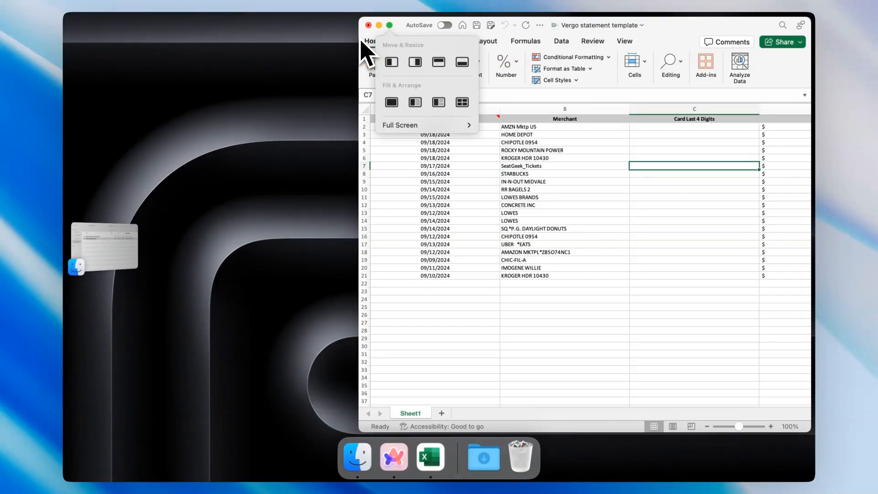
{"action": "left_click", "coordinate": [709, 128]}
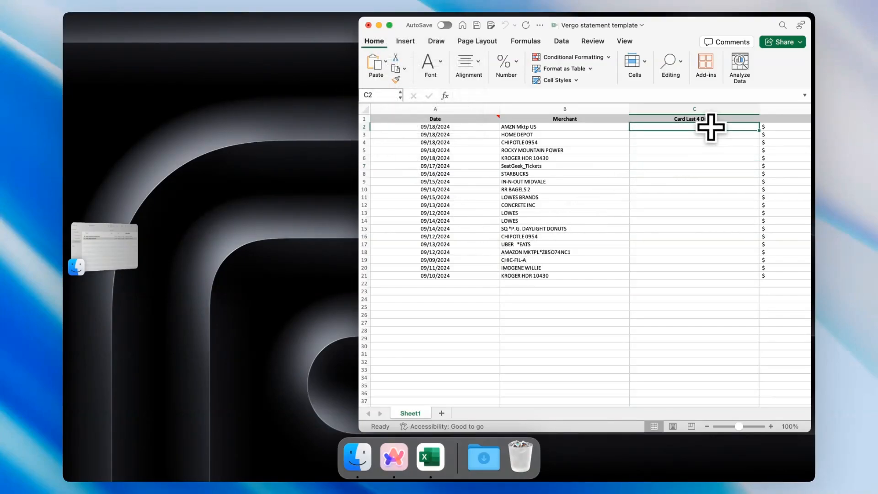
{"action": "double_click", "coordinate": [572, 26]}
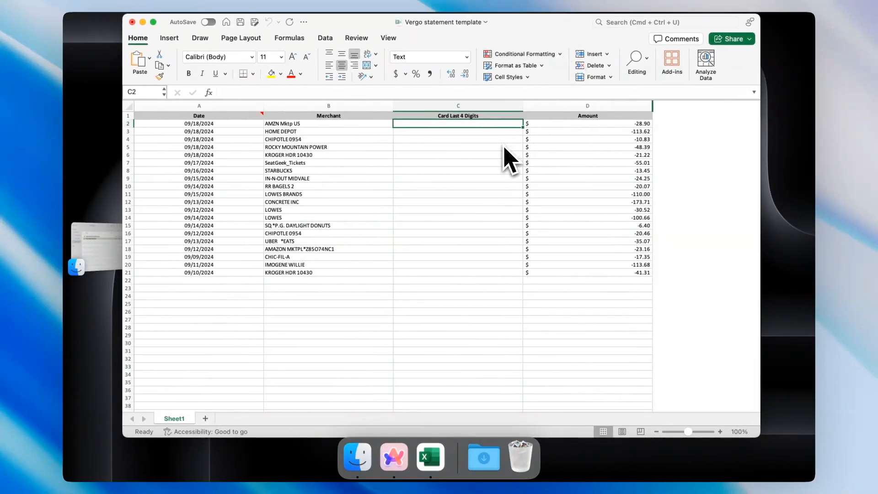
Enter the card's last four digits in C2 and fill them down the Card Last 4 Digits column to C21.
{"action": "key", "text": "ctrl+Return"}
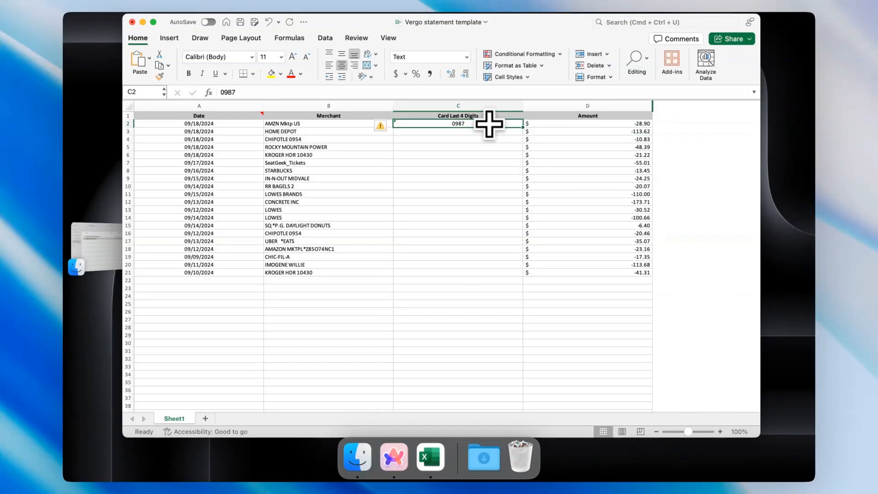
{"action": "key", "text": "super+c"}
{"action": "left_click", "coordinate": [484, 133]}
{"action": "key", "text": "super+v"}
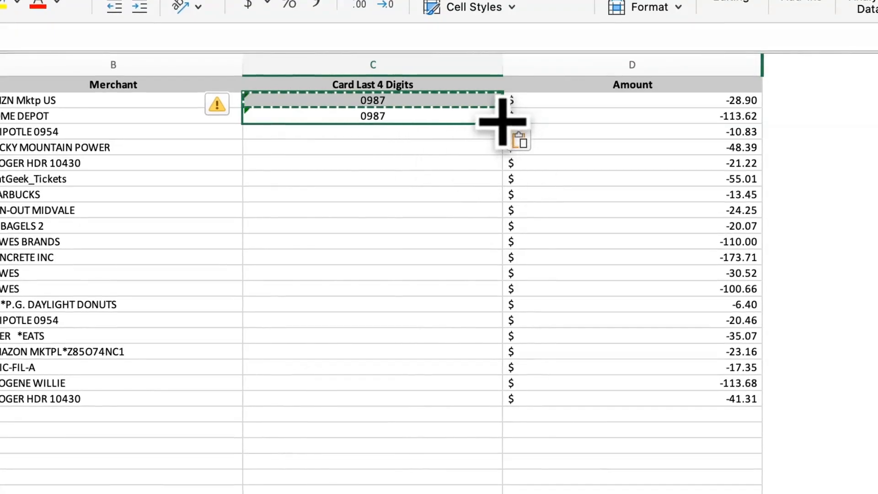
{"action": "left_click_drag", "start_coordinate": [502, 123], "coordinate": [485, 399]}
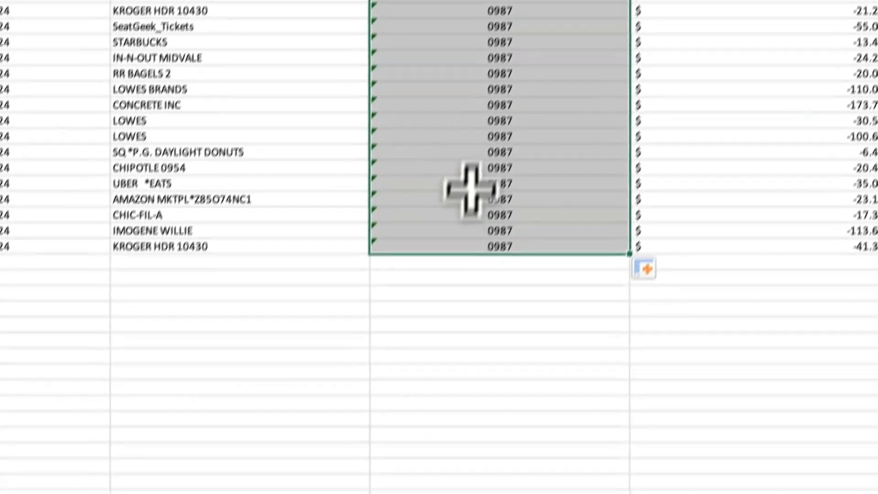
{"action": "left_click", "coordinate": [471, 153]}
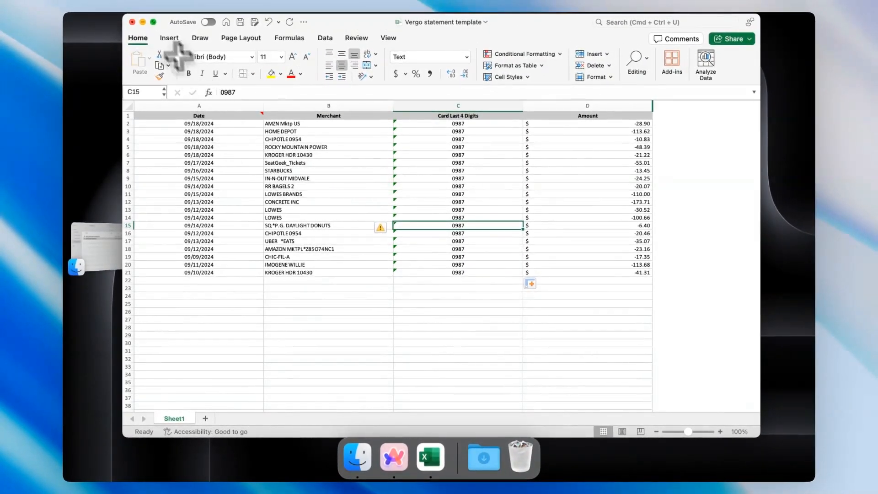
Save the filled Vergo statement template and close the workbook.
{"action": "left_click", "coordinate": [130, 5]}
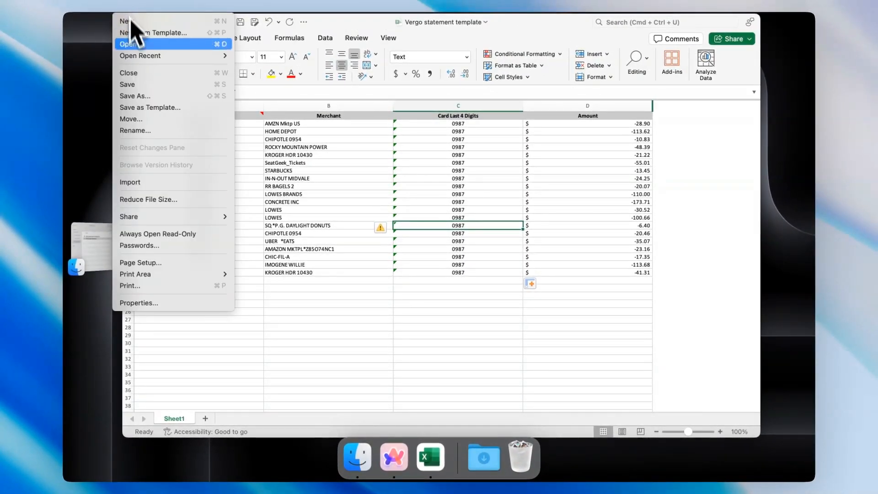
{"action": "left_click", "coordinate": [133, 88]}
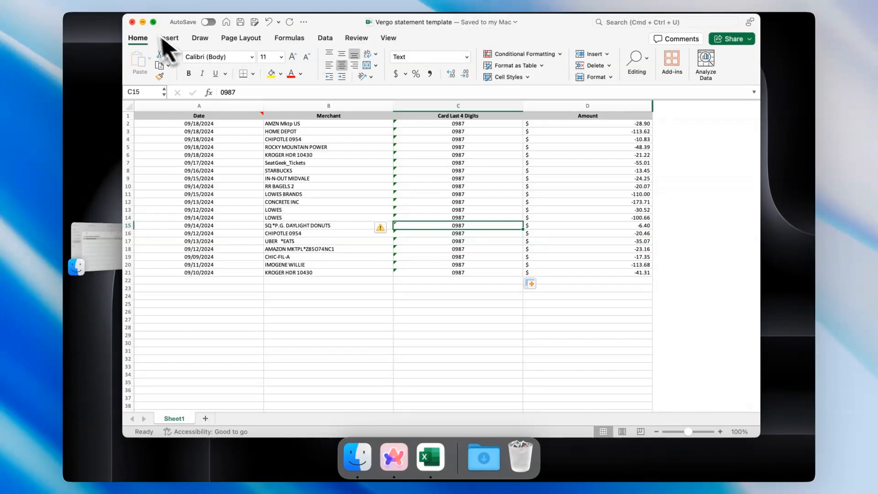
{"action": "left_click", "coordinate": [133, 23]}
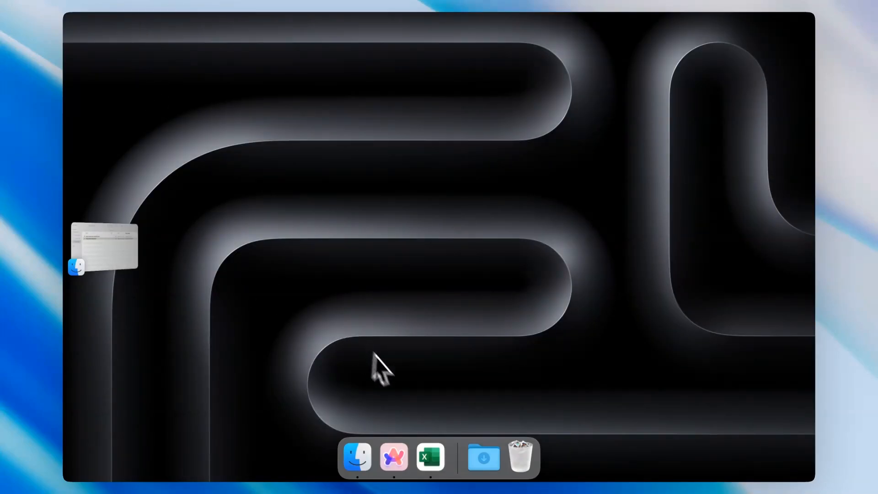
Switch to Vergo in the browser and import Vergo statement template.xlsx from Downloads into Transactions.
{"action": "left_click", "coordinate": [397, 458]}
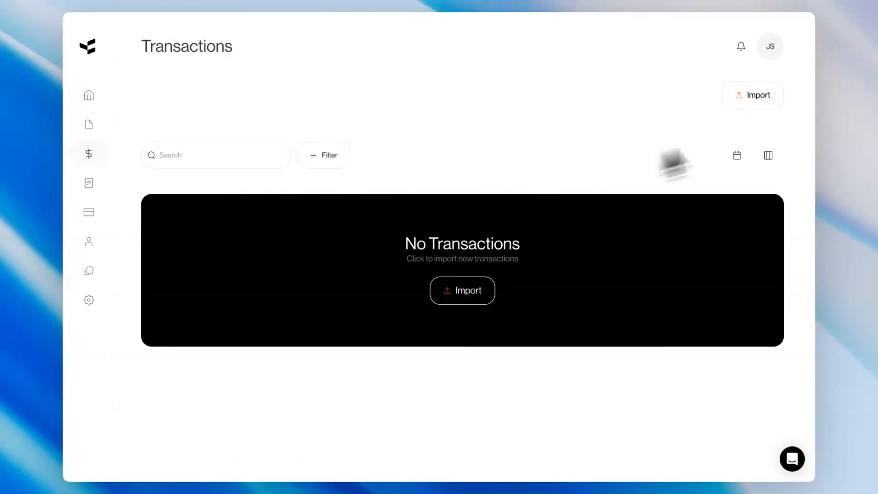
{"action": "left_click", "coordinate": [755, 96]}
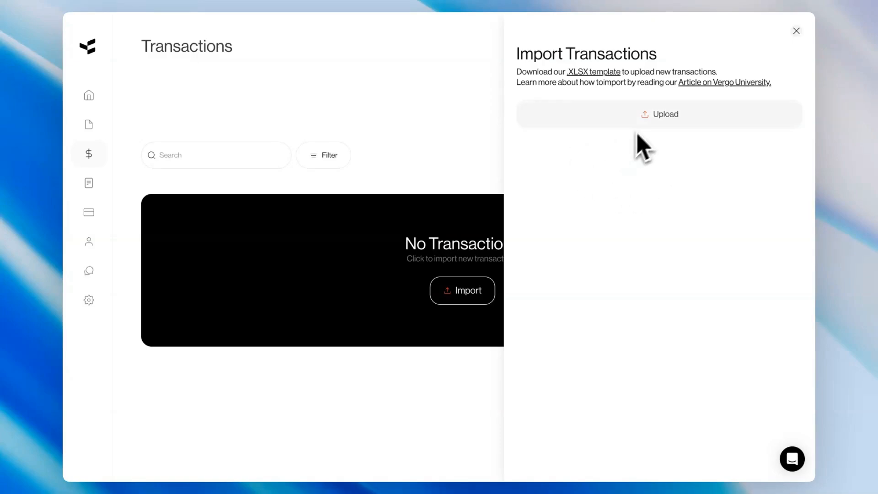
{"action": "left_click", "coordinate": [649, 119]}
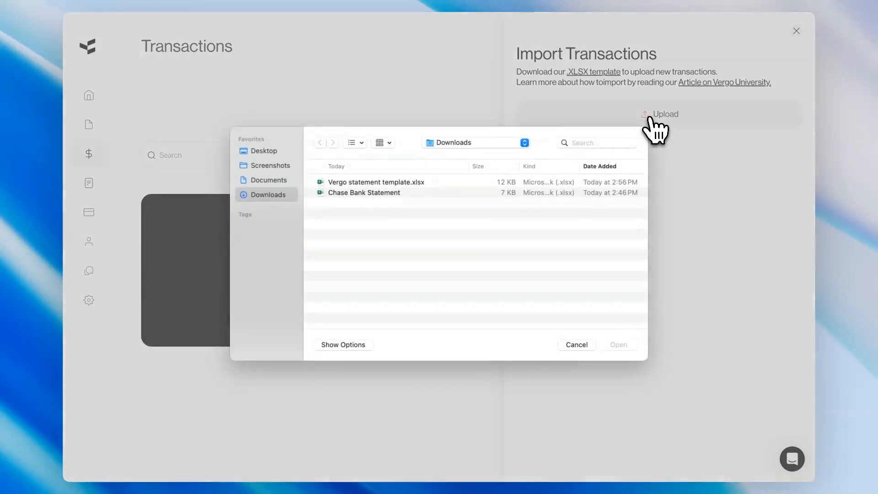
{"action": "left_click", "coordinate": [402, 187]}
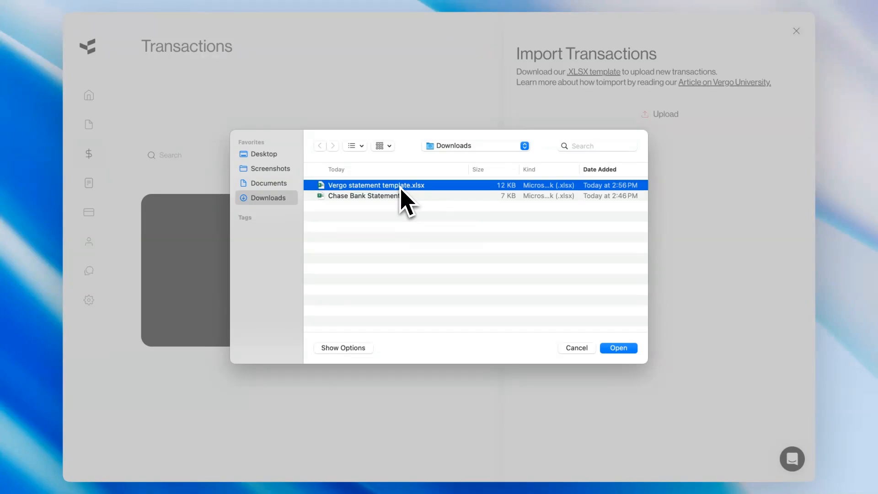
{"action": "double_click", "coordinate": [401, 186]}
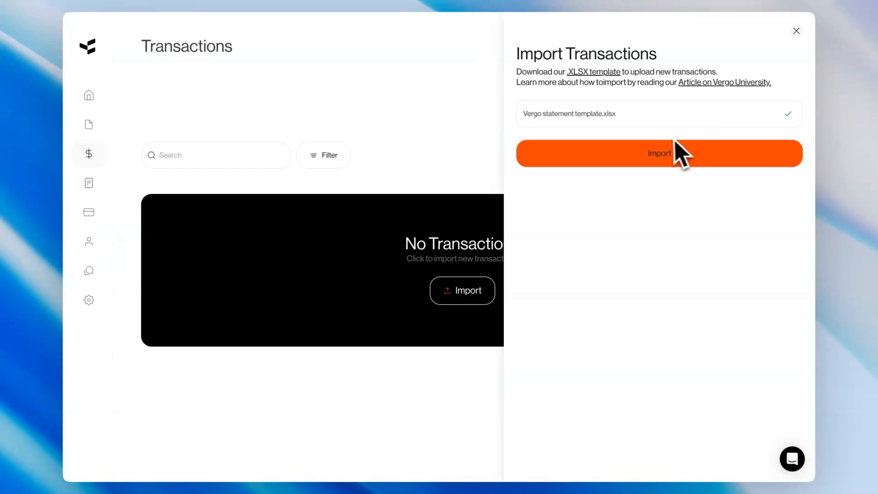
{"action": "left_click", "coordinate": [655, 156]}
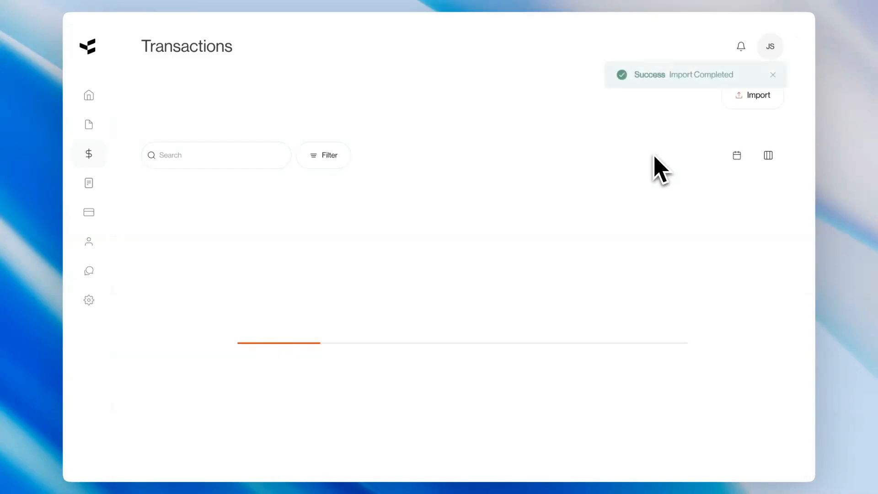
{"action": "left_click", "coordinate": [774, 75]}
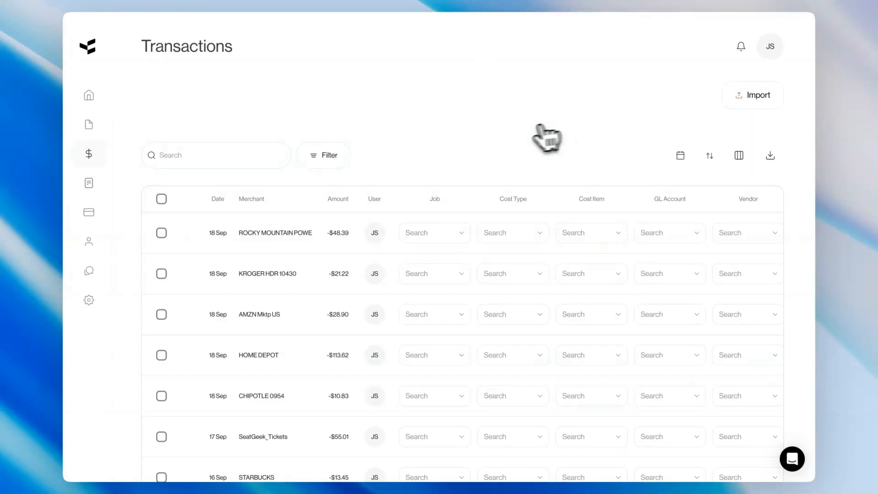
Look through the dates, merchants and amounts in the list of imported transactions.
{"action": "scroll", "coordinate": [458, 133], "scroll_direction": "down", "scroll_amount": 3}
{"action": "scroll", "coordinate": [458, 133], "scroll_direction": "down", "scroll_amount": 10}
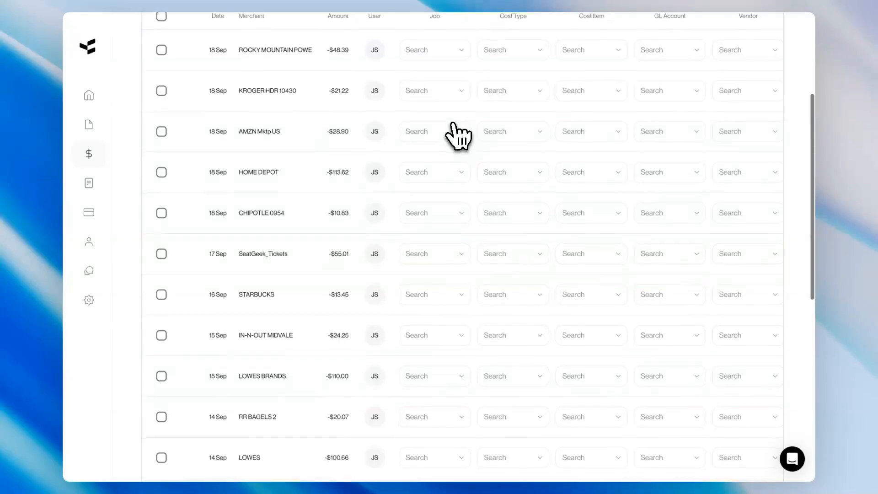
{"action": "scroll", "coordinate": [453, 133], "scroll_direction": "up", "scroll_amount": 15}
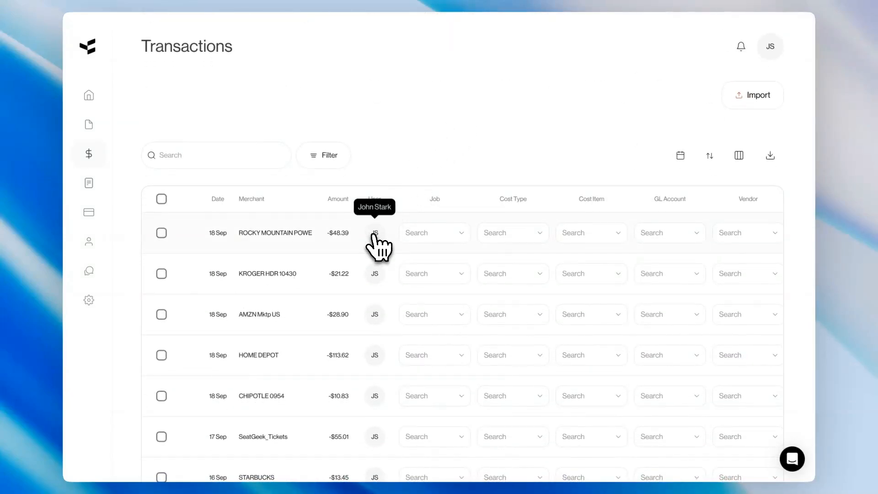
Examine the ROCKY MOUNTAIN POWER transaction's cardholder, card number and coding fields, and close its details.
{"action": "left_click", "coordinate": [296, 234]}
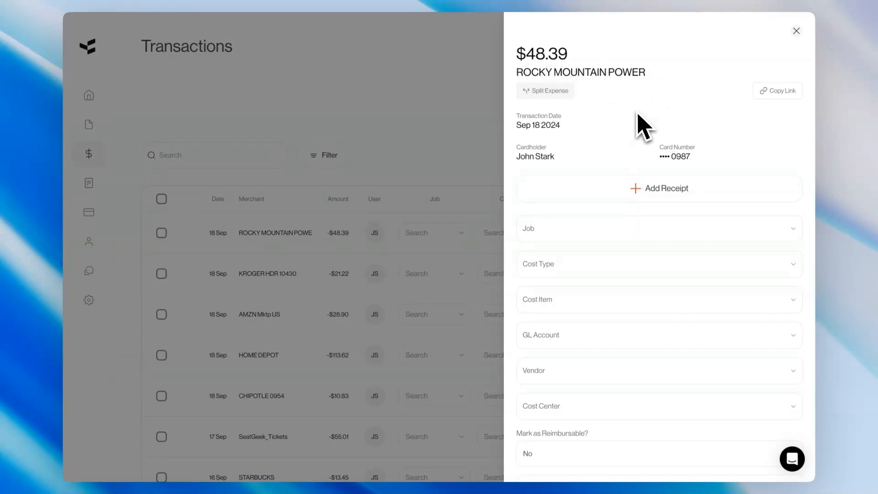
{"action": "scroll", "coordinate": [638, 117], "scroll_direction": "down", "scroll_amount": 1}
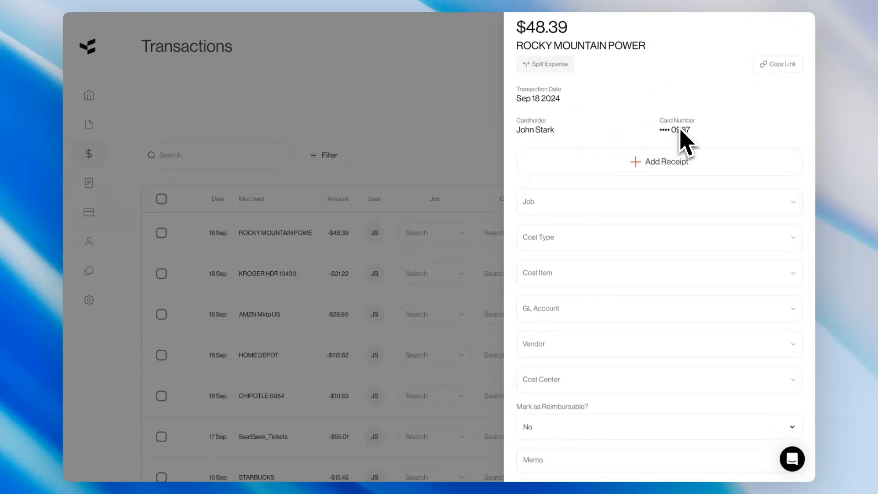
{"action": "scroll", "coordinate": [650, 146], "scroll_direction": "down", "scroll_amount": 3}
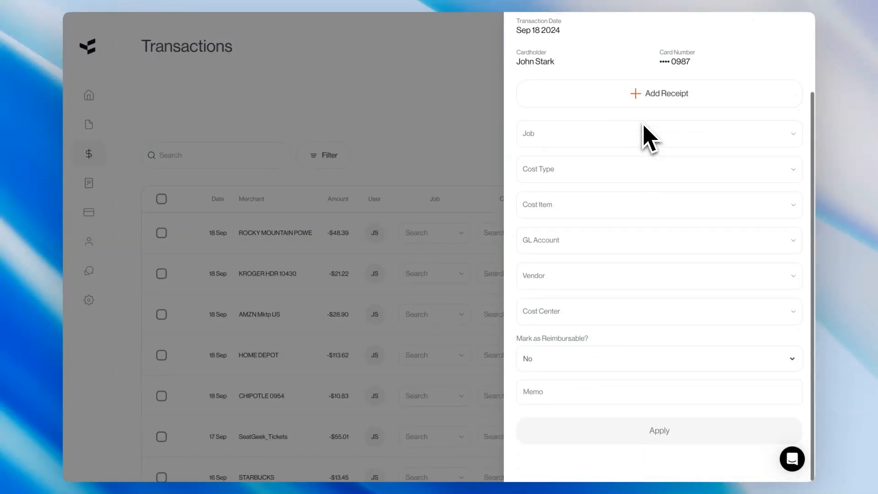
{"action": "scroll", "coordinate": [614, 353], "scroll_direction": "up", "scroll_amount": 4}
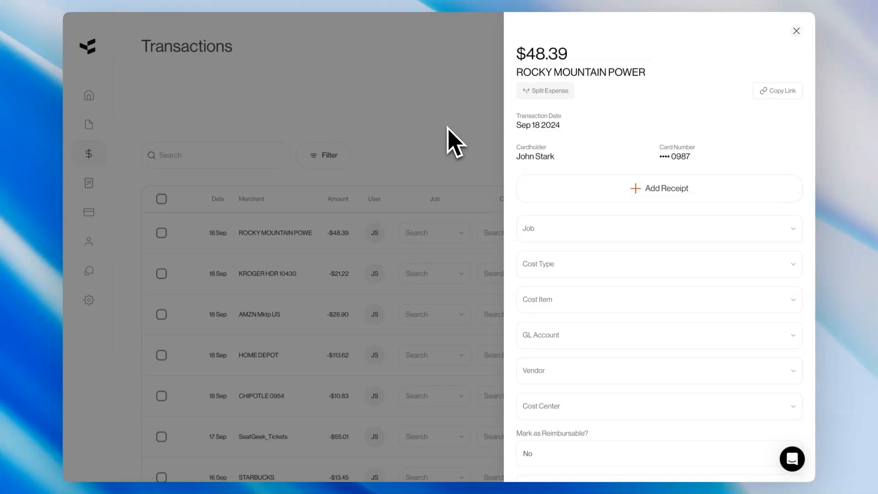
{"action": "left_click", "coordinate": [453, 147]}
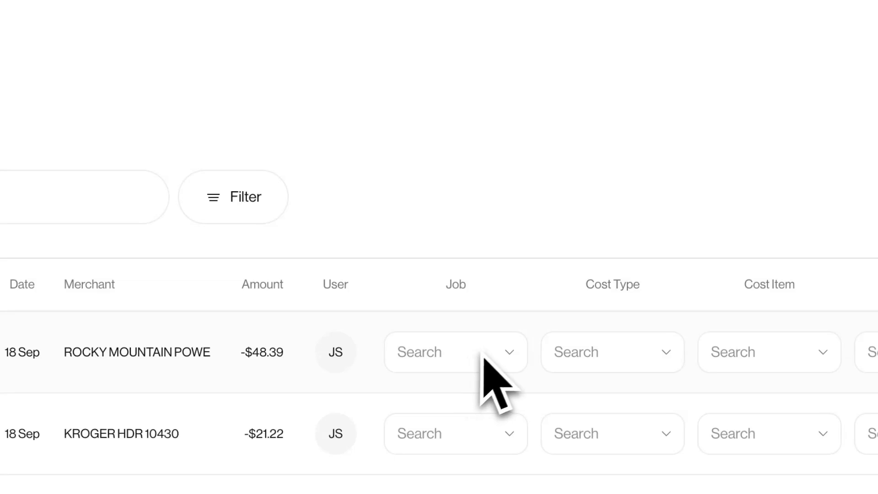
Examine the transaction table's coding columns from Job and Cost Type through Cost Center, Info and Status.
{"action": "scroll", "coordinate": [445, 262], "scroll_direction": "right", "scroll_amount": 5}
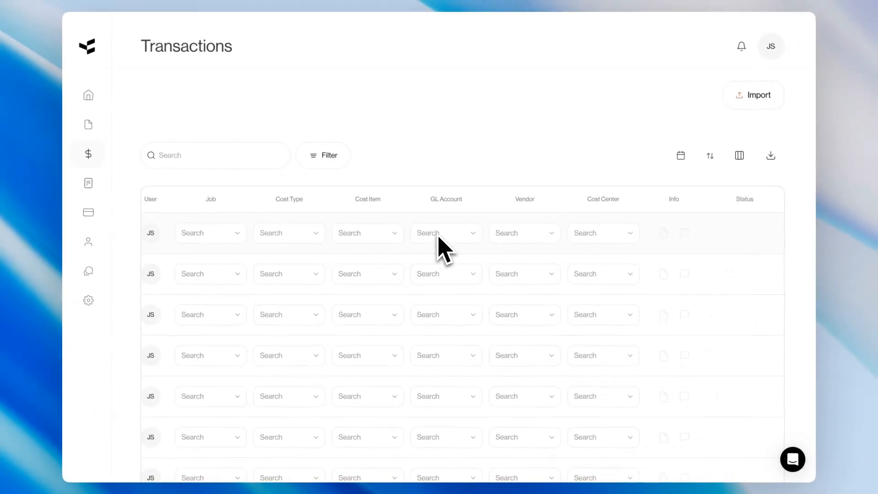
{"action": "scroll", "coordinate": [443, 247], "scroll_direction": "left", "scroll_amount": 5}
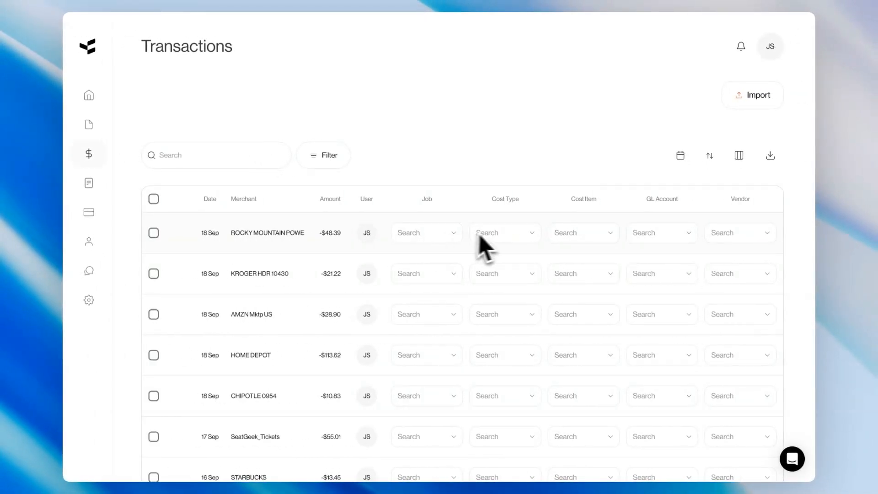
{"action": "scroll", "coordinate": [500, 245], "scroll_direction": "right", "scroll_amount": 4}
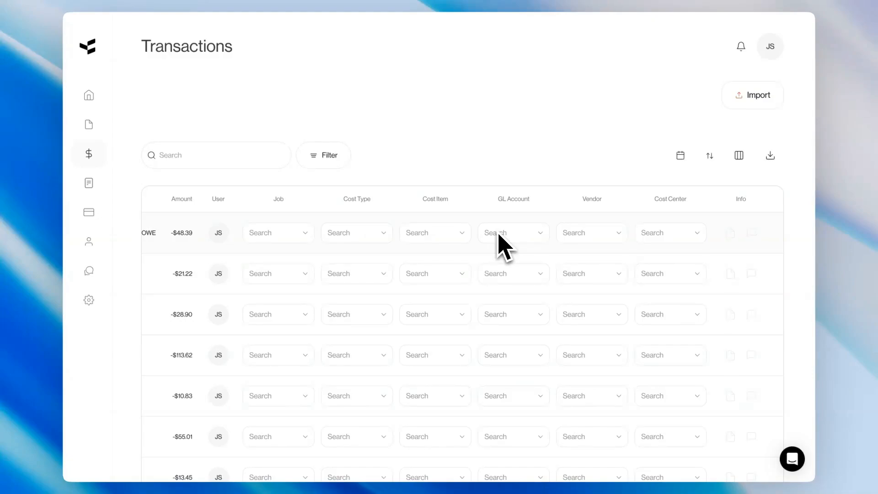
{"action": "scroll", "coordinate": [544, 254], "scroll_direction": "right", "scroll_amount": 2}
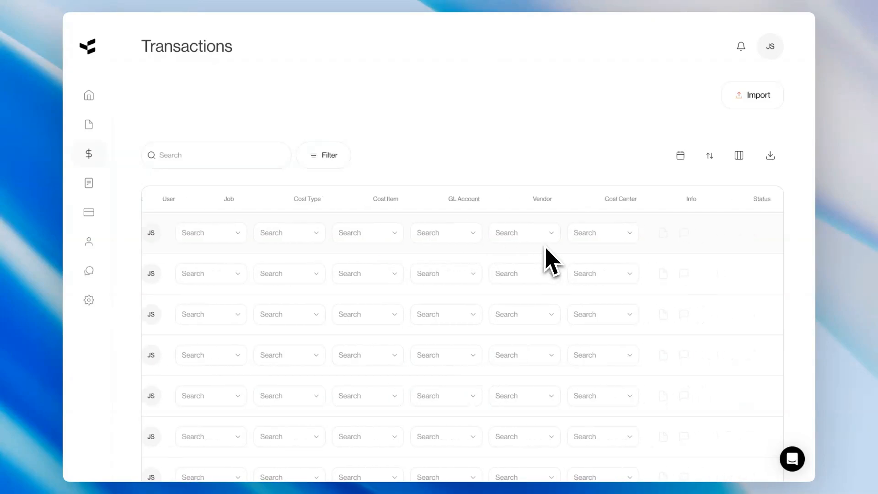
{"action": "scroll", "coordinate": [721, 249], "scroll_direction": "left", "scroll_amount": 5}
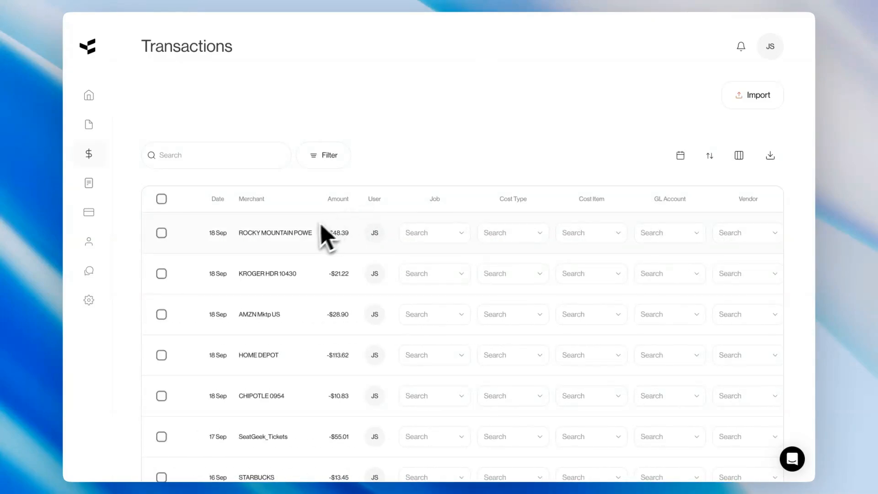